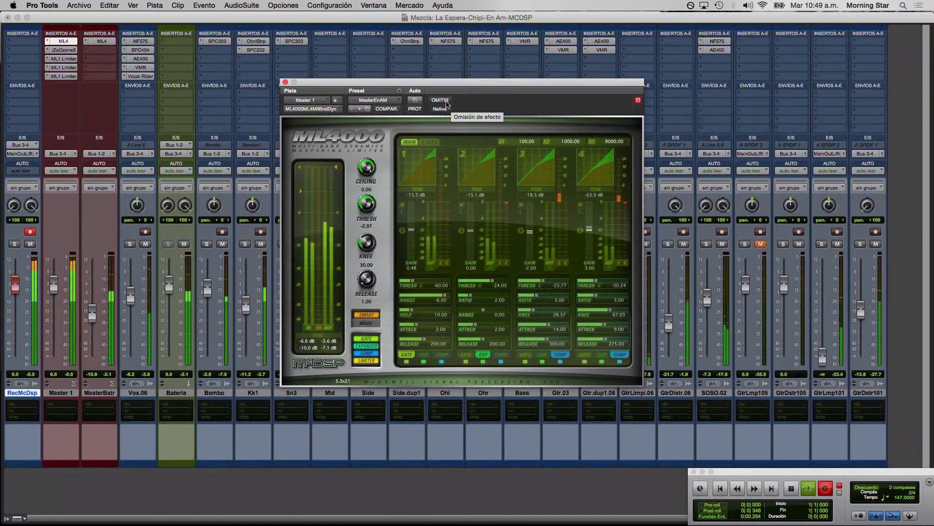
# Compare the mix with and without the ML4000 multiband processing on Master 1 by switching its bypass on and off.
pyautogui.click(440, 101)
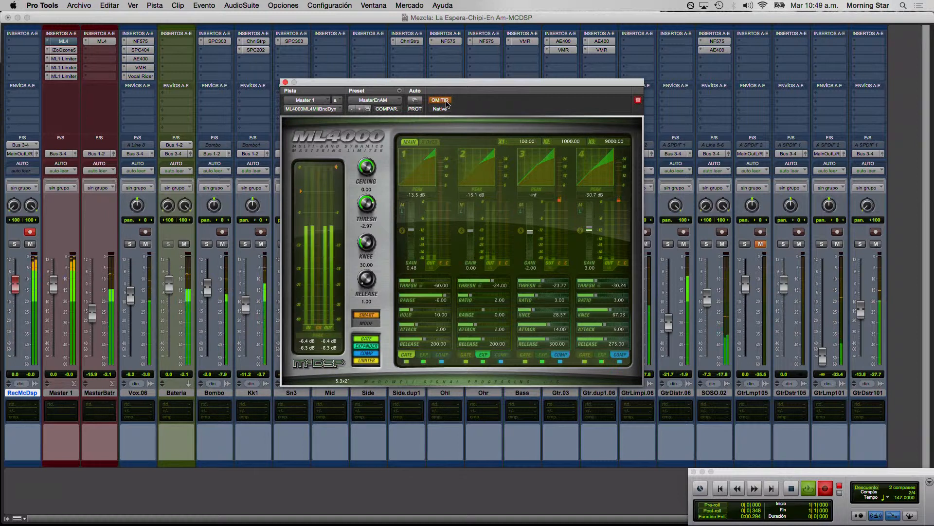
pyautogui.click(440, 100)
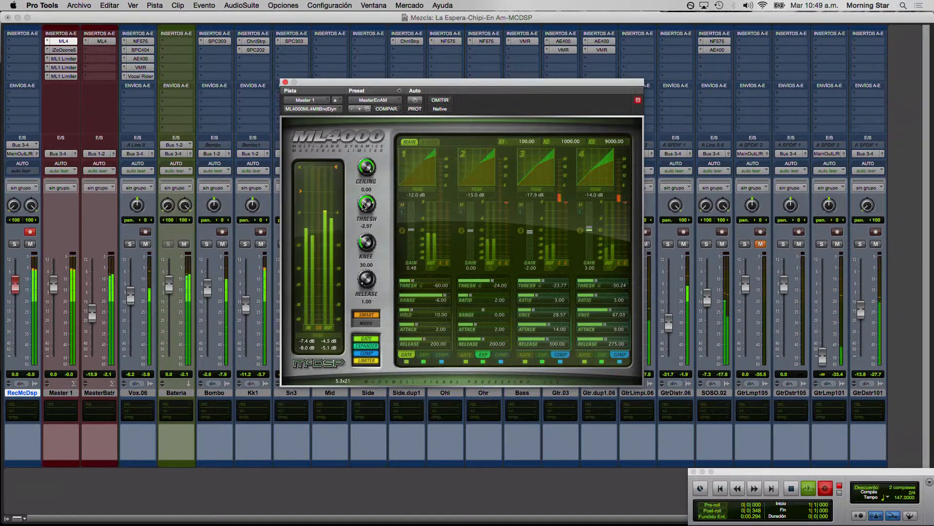
pyautogui.click(403, 101)
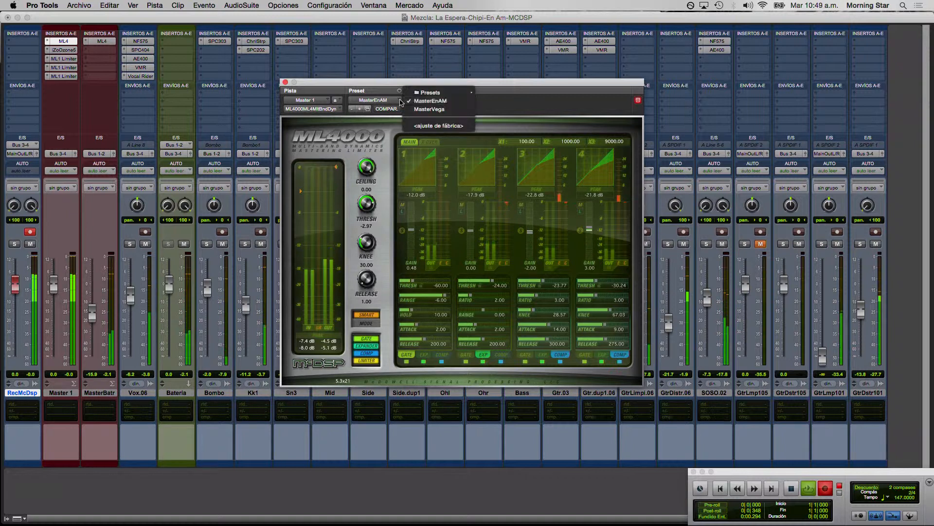
pyautogui.click(399, 102)
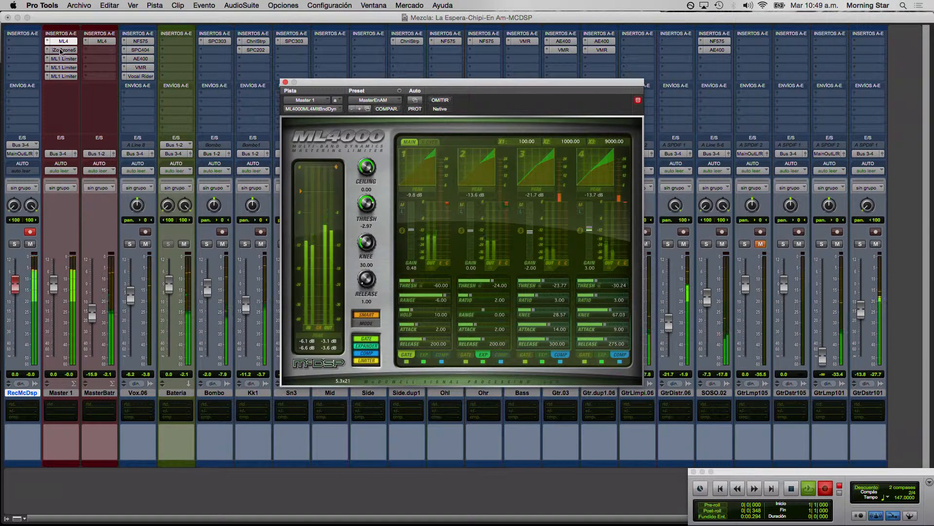
# Bypass the Ozone and ML1 Limiter inserts on Master 1 and load the ML4_Master_Smooth mastering preset in the ML4000.
pyautogui.keyDown('super'); pyautogui.click(60, 50); pyautogui.keyUp('super')
pyautogui.keyDown('super'); pyautogui.click(62, 59); pyautogui.keyUp('super')
pyautogui.keyDown('super'); pyautogui.click(63, 68); pyautogui.keyUp('super')
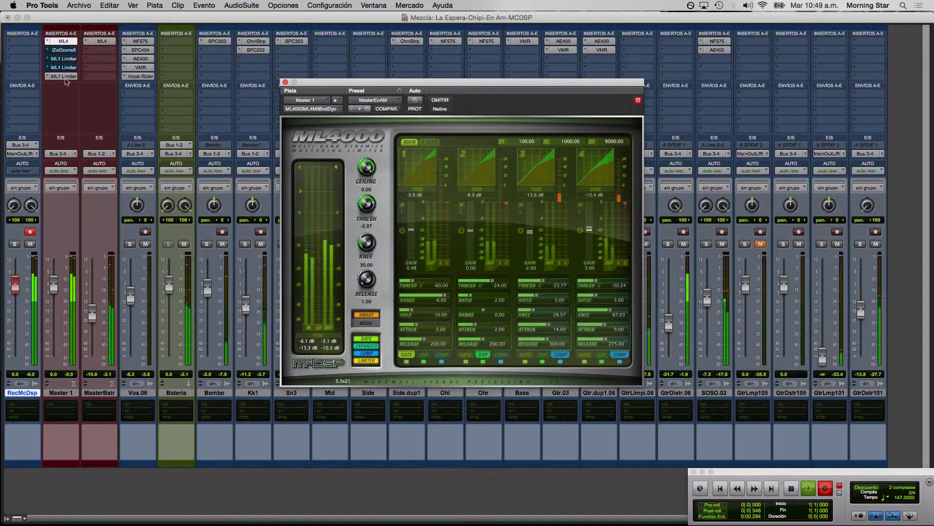
pyautogui.click(403, 101)
pyautogui.moveTo(440, 92)
pyautogui.moveTo(516, 93)
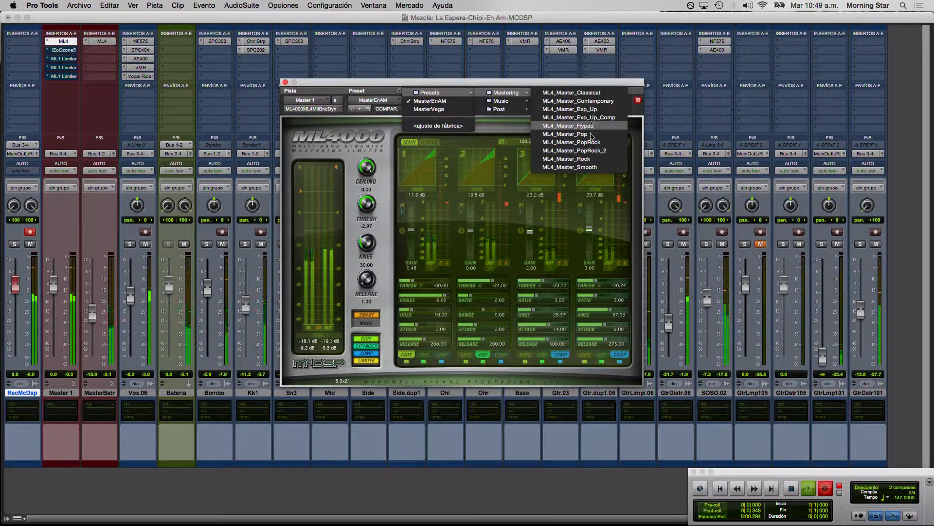
pyautogui.click(589, 168)
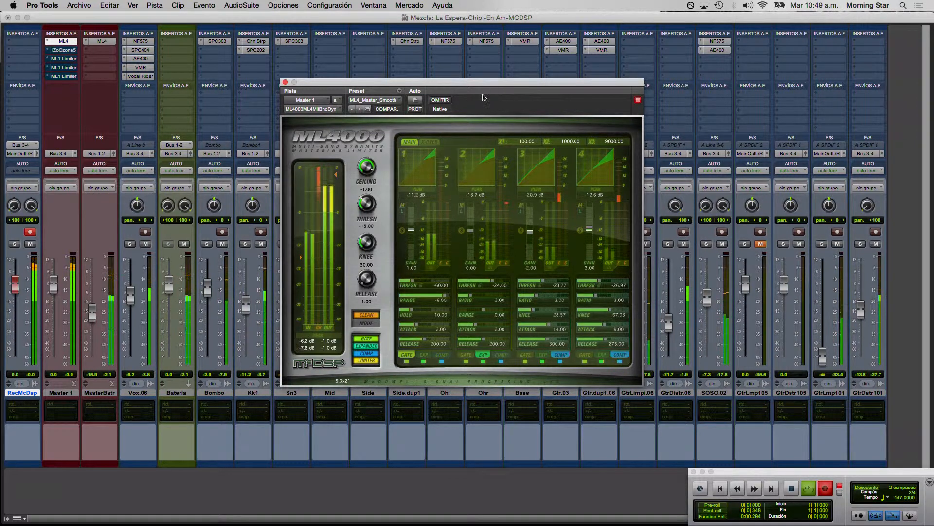
# Compare the ML4_Master_Smooth sound with the bypassed signal, and return the Master 1 ML4000 to the MasterEnAM preset.
pyautogui.click(440, 101)
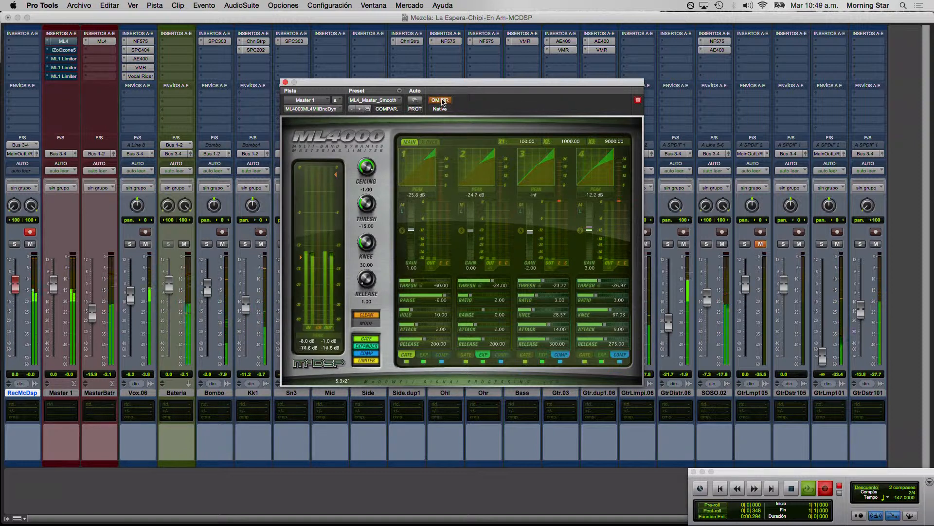
pyautogui.click(441, 101)
pyautogui.click(391, 100)
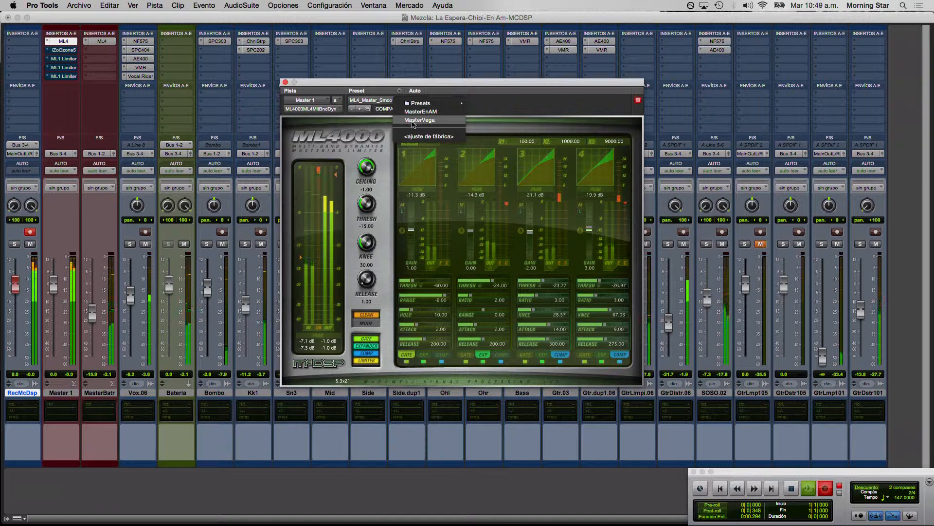
pyautogui.click(421, 111)
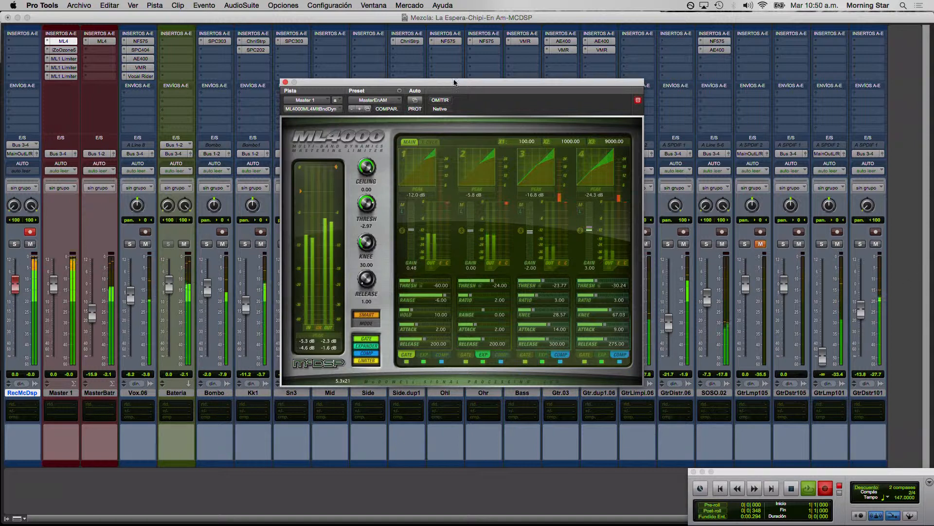
# Review the settings of the three ML1 Limiter inserts on Master 1 one after another, and close the plug-in window.
pyautogui.click(72, 59)
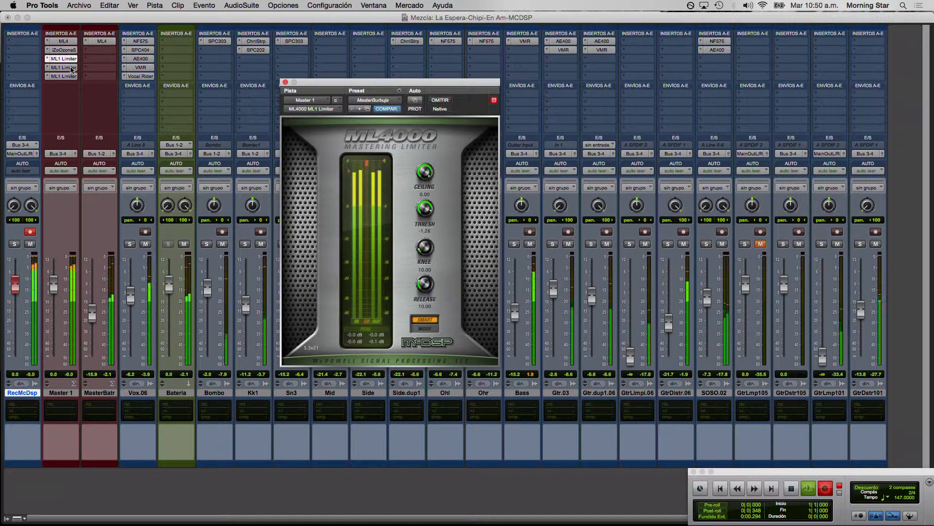
pyautogui.click(72, 67)
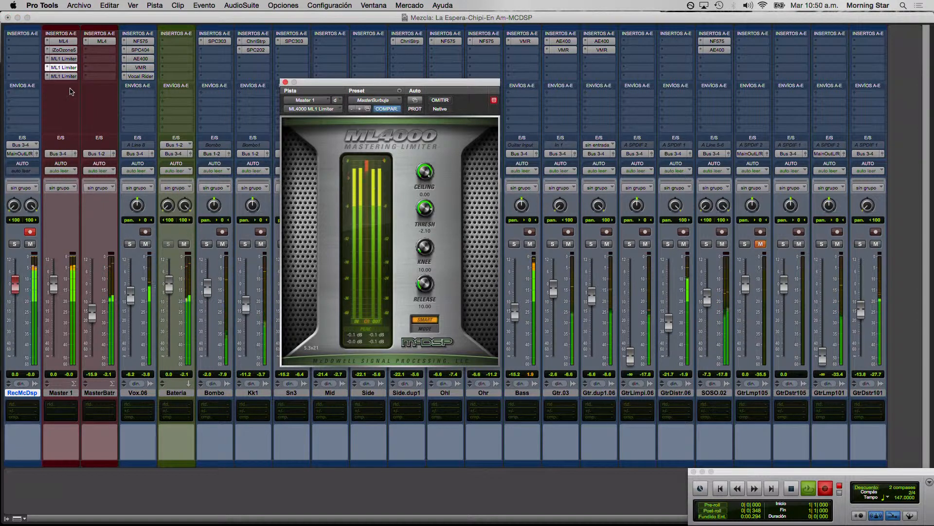
pyautogui.click(66, 76)
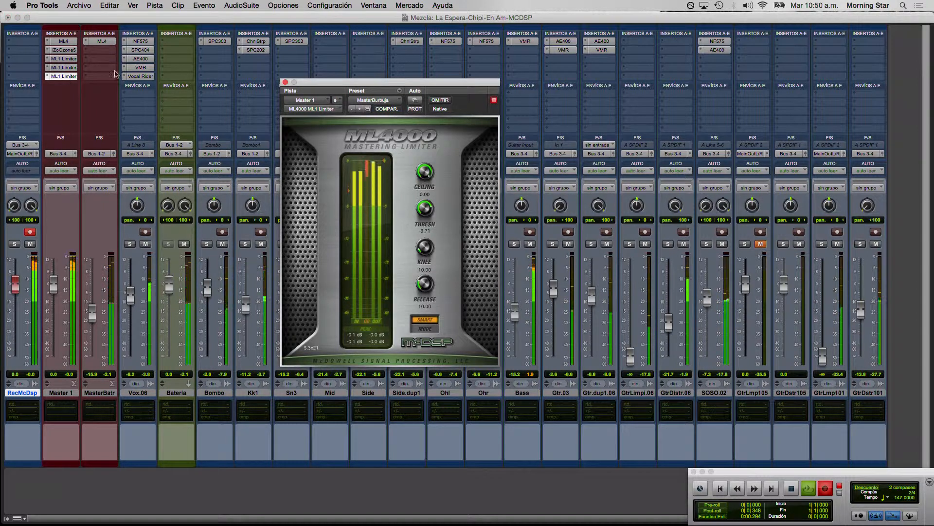
pyautogui.click(286, 82)
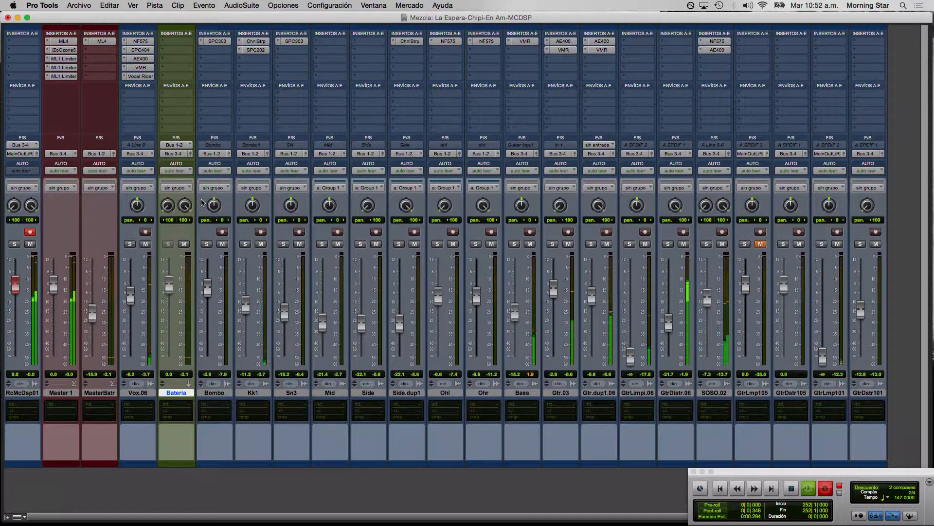
# Open the ML4000 on the drum master and compare the drums with and without it using its bypass.
pyautogui.click(101, 41)
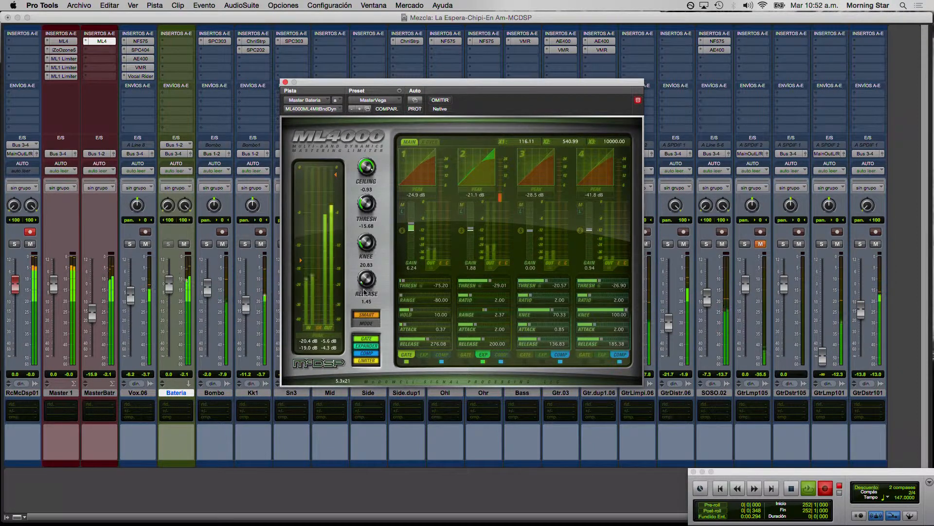
pyautogui.click(439, 101)
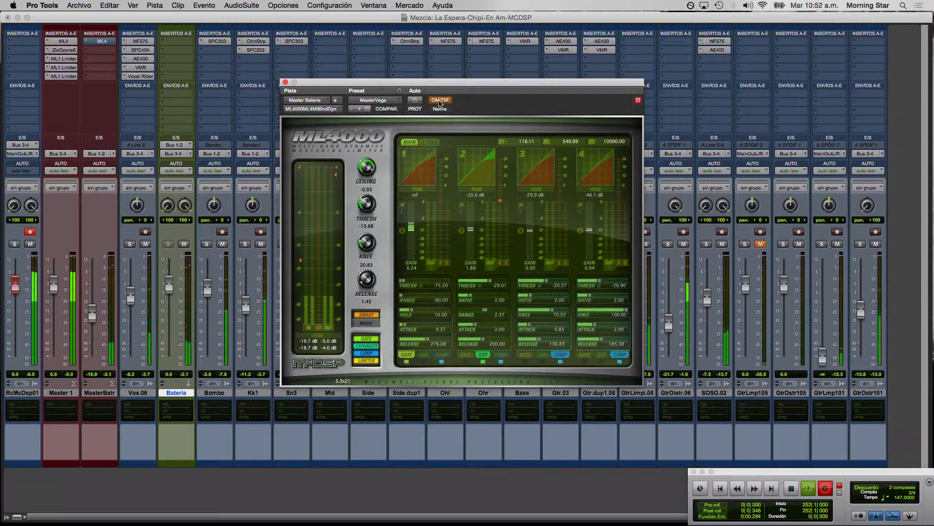
pyautogui.click(439, 101)
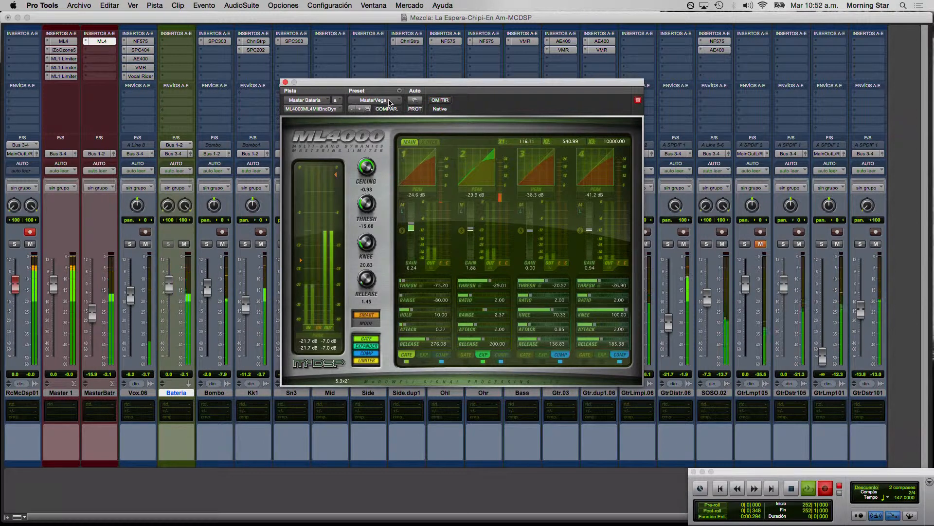
# Audition the ML4_Drums_Big_1 music preset in the drum master's ML4000 and restore the MasterVega preset.
pyautogui.click(389, 101)
pyautogui.moveTo(428, 84)
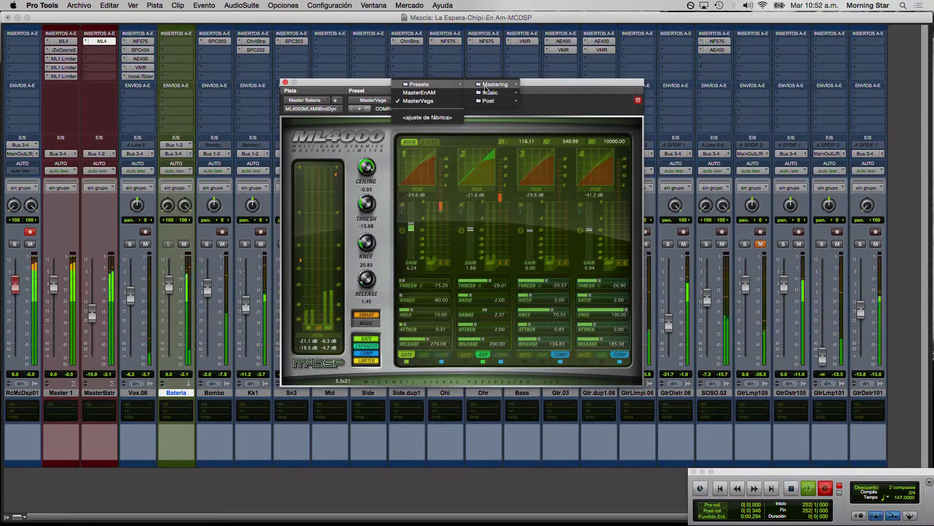
pyautogui.moveTo(487, 87)
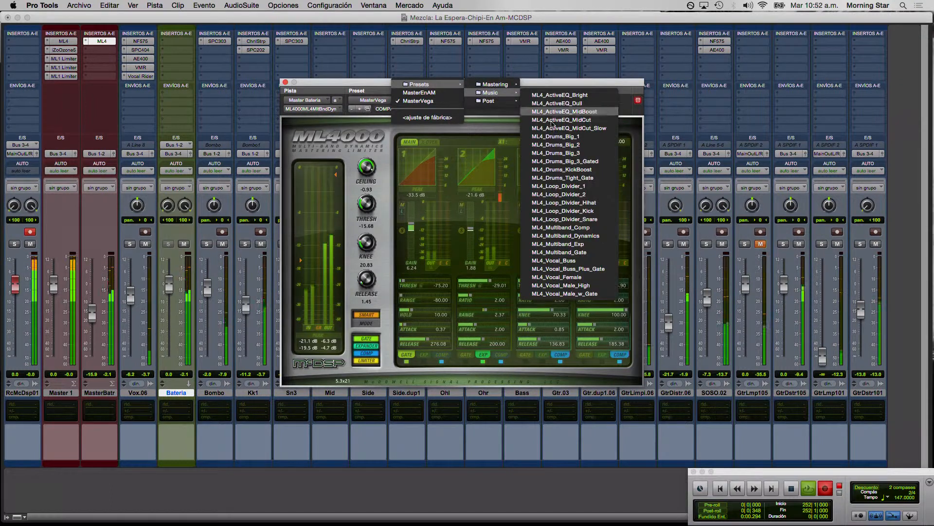
pyautogui.click(557, 136)
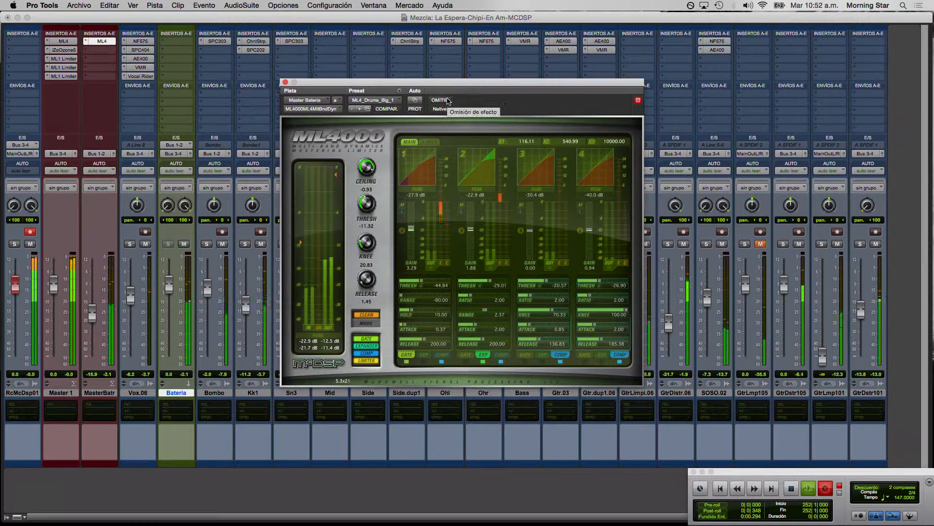
pyautogui.click(395, 99)
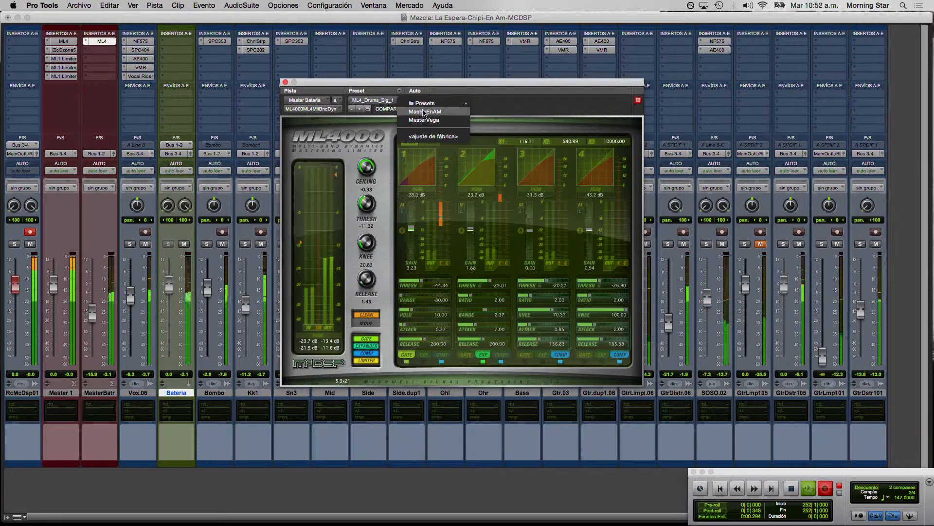
pyautogui.click(423, 120)
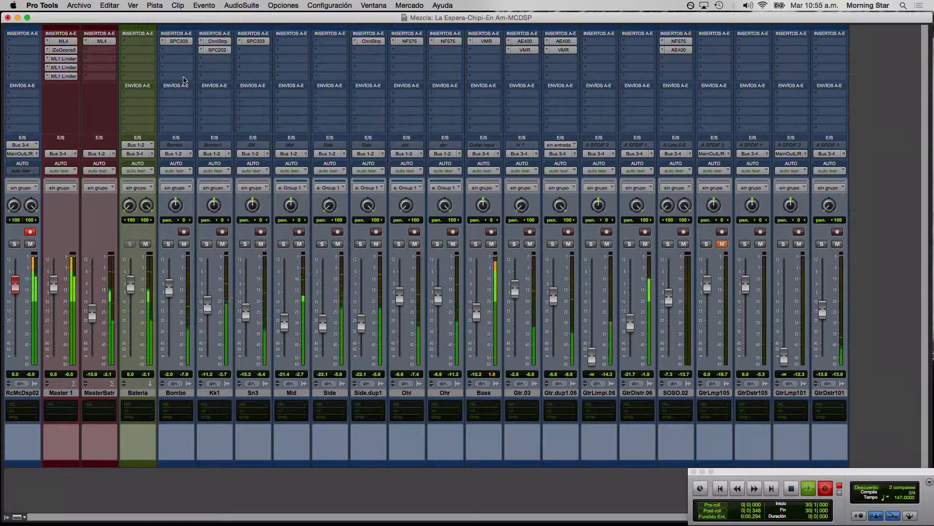
# Open the SPC303 compressor on the Bombo track and load the Double Parallel preset from the Drums set.
pyautogui.click(188, 42)
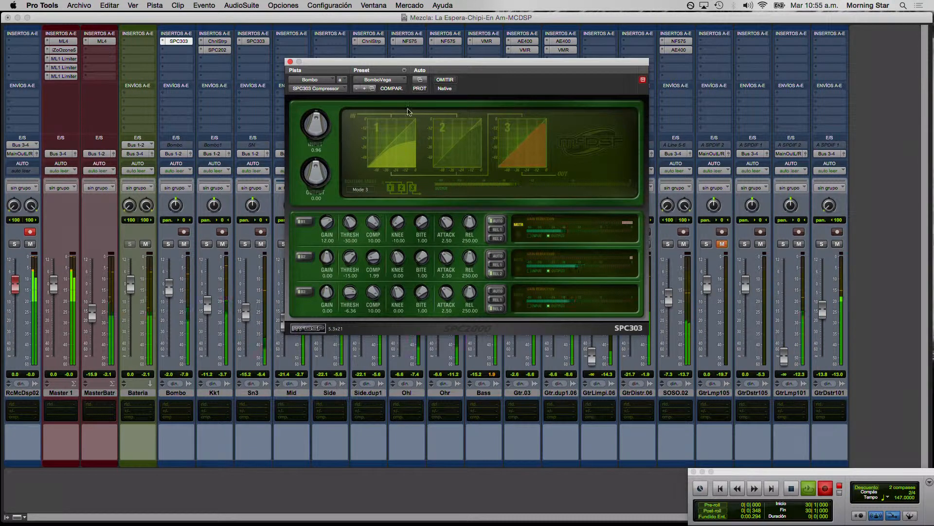
pyautogui.click(403, 80)
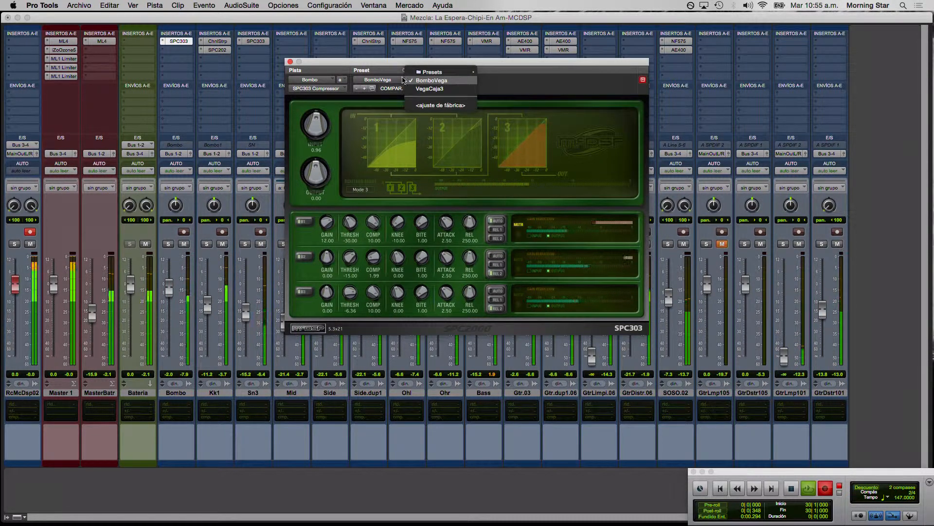
pyautogui.moveTo(434, 72)
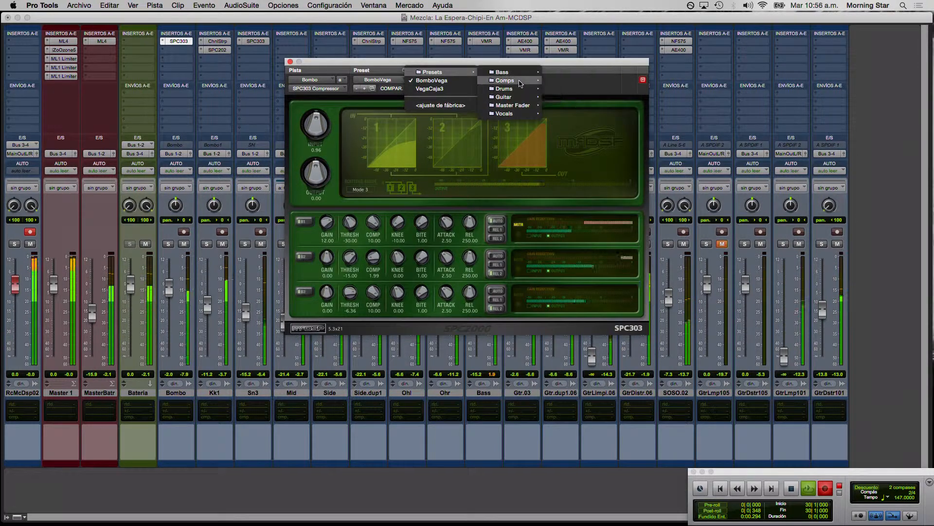
pyautogui.moveTo(535, 82)
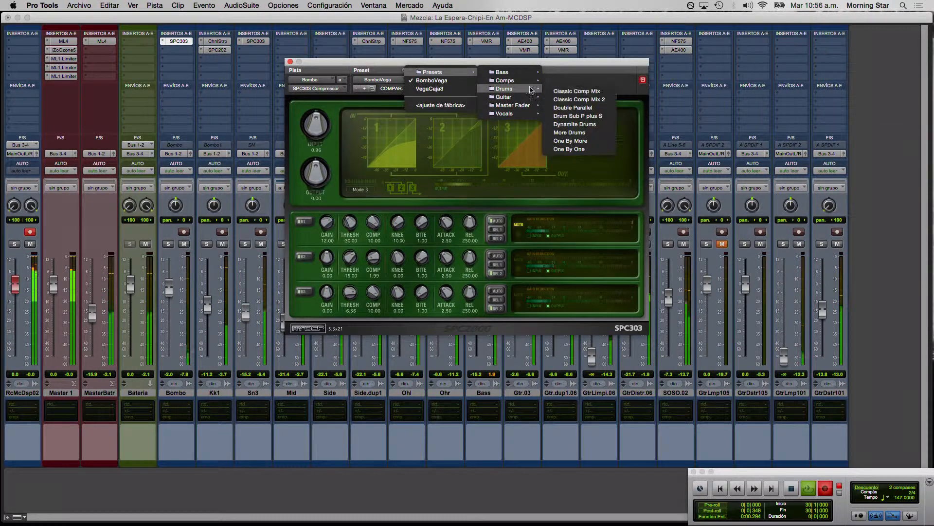
pyautogui.click(568, 109)
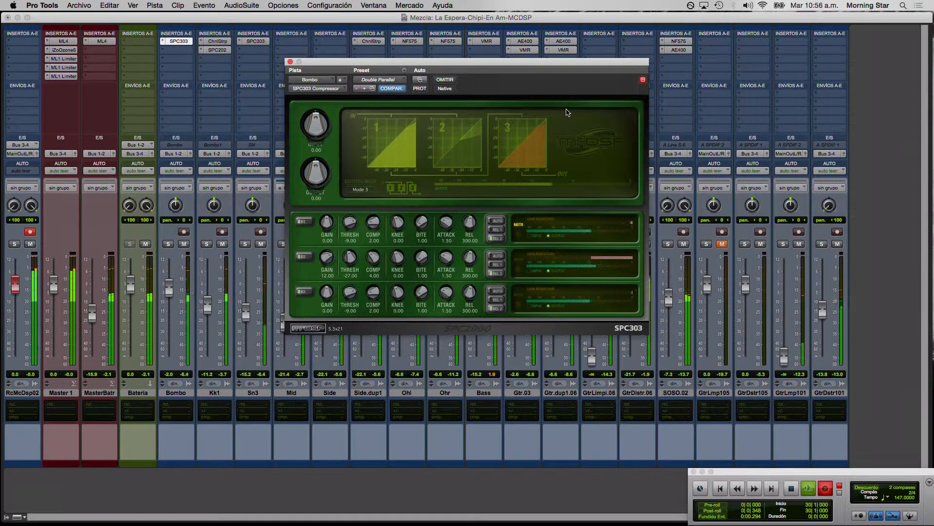
# Return the Bombo track's SPC303 to the BomboVega preset and switch its bypass for comparison.
pyautogui.click(402, 78)
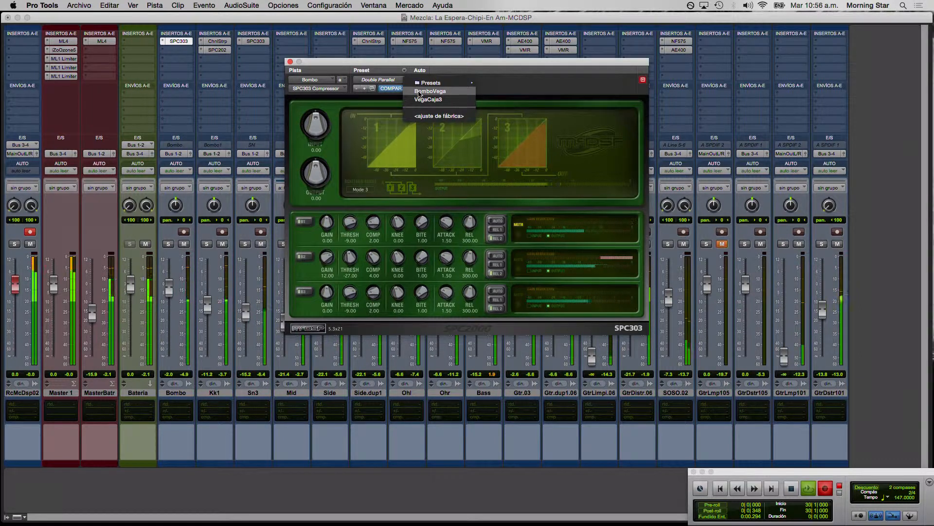
pyautogui.click(418, 91)
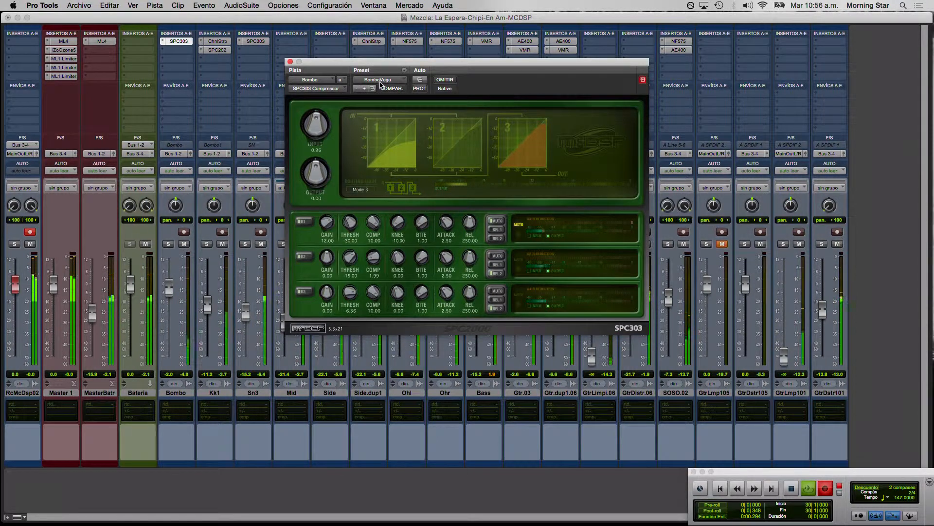
pyautogui.click(444, 80)
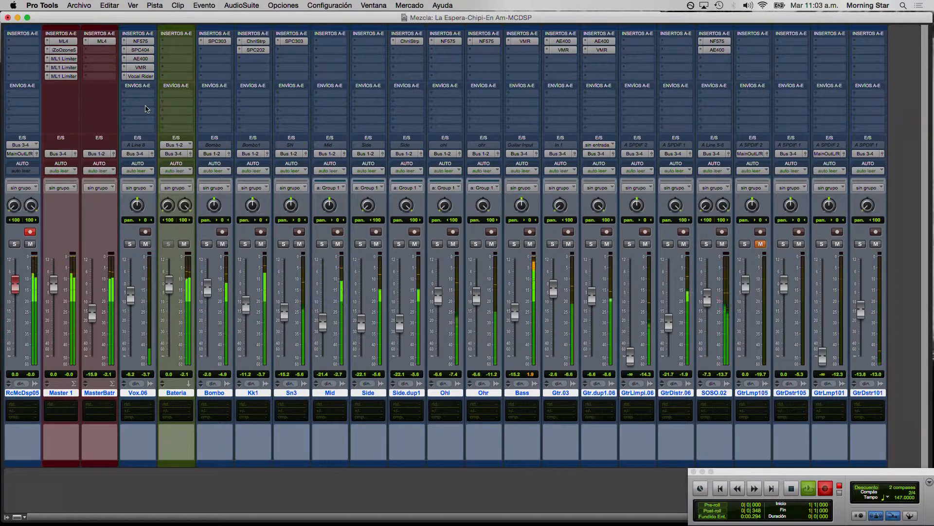
# Open the SPC404 compressor on the Vox.06 track and compare the vocal with and without it using its bypass.
pyautogui.click(148, 51)
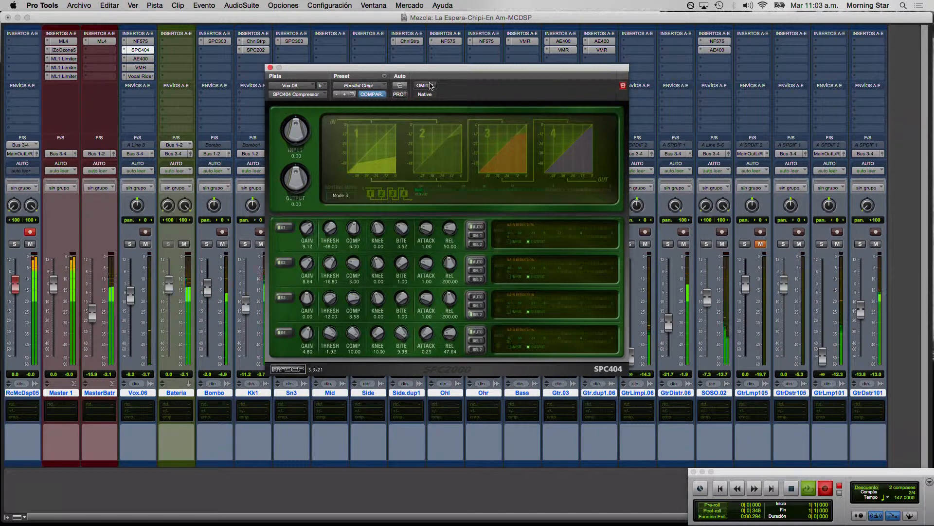
pyautogui.click(425, 86)
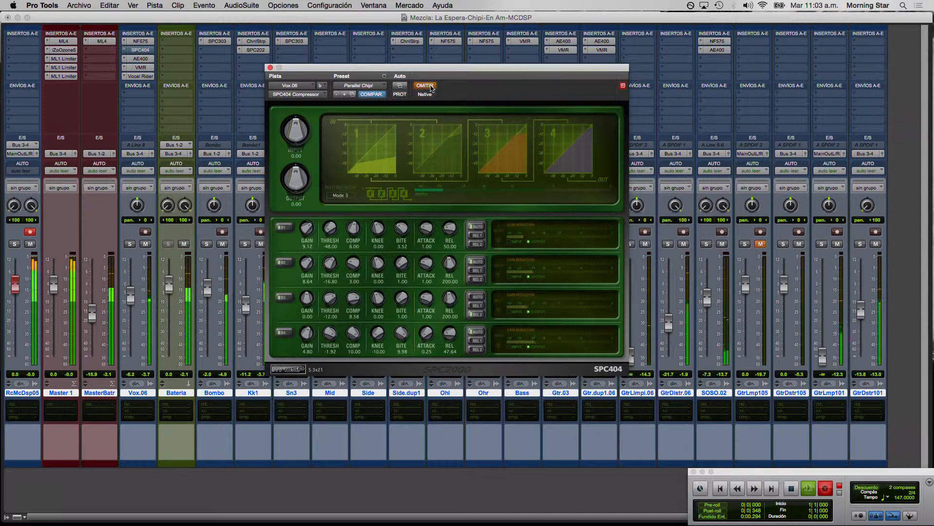
pyautogui.click(424, 85)
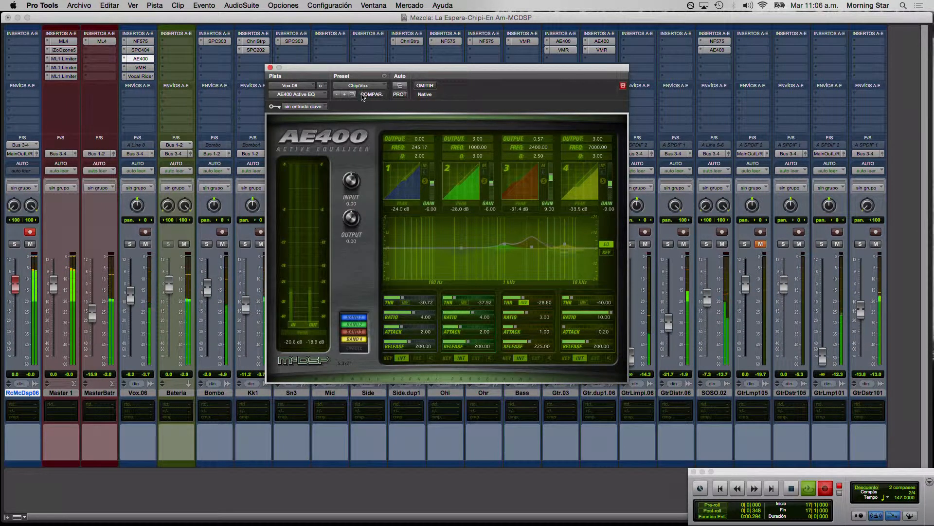
# Audition the Male Vocal 1 preset from the Vocals set in the Vox.06 track's AE400, restore the ChipiVox preset and close the equalizer.
pyautogui.click(368, 89)
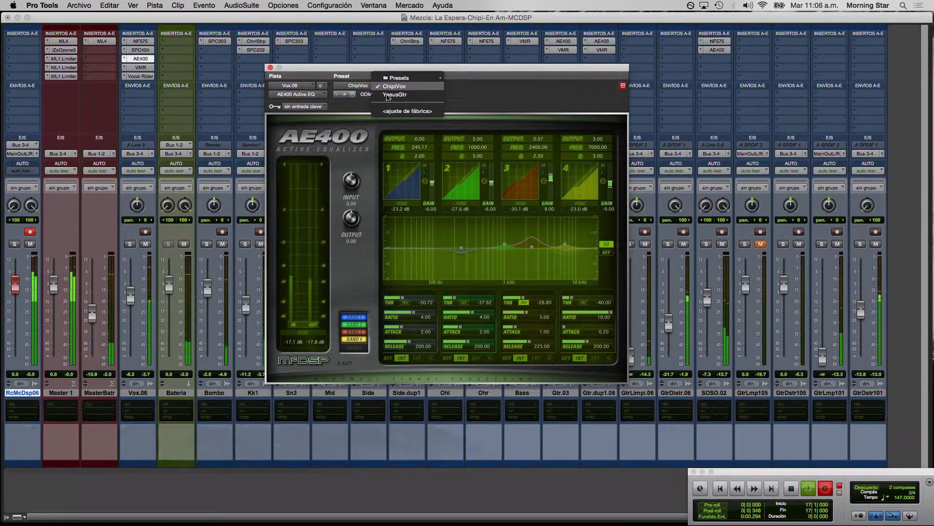
pyautogui.moveTo(418, 78)
pyautogui.moveTo(481, 111)
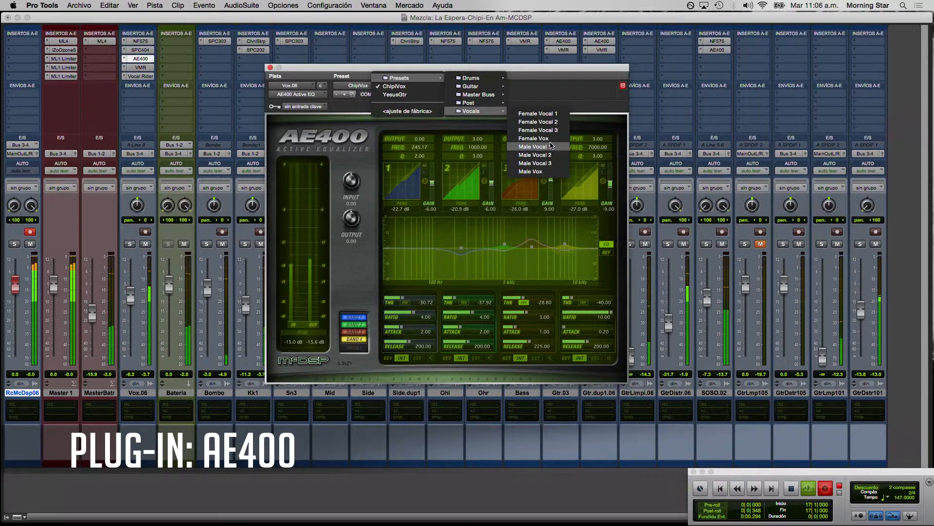
pyautogui.click(549, 147)
pyautogui.click(375, 84)
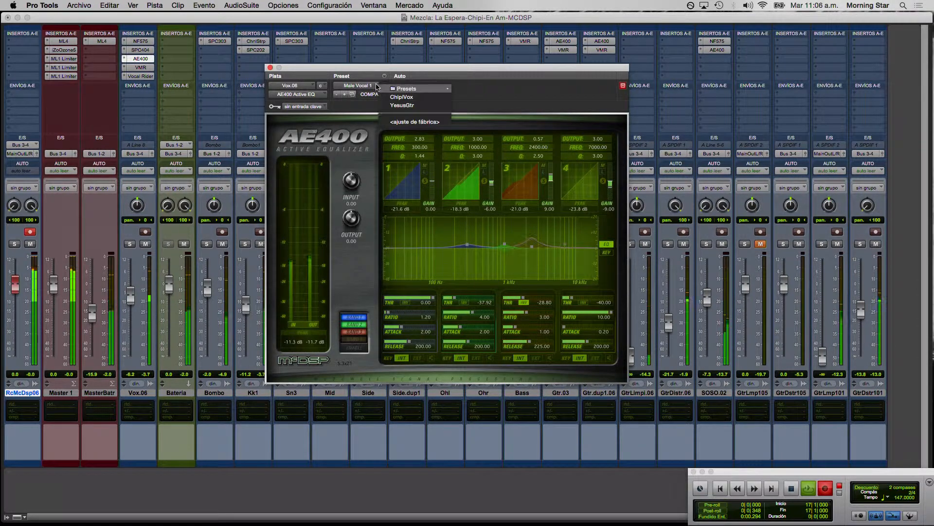
pyautogui.click(385, 100)
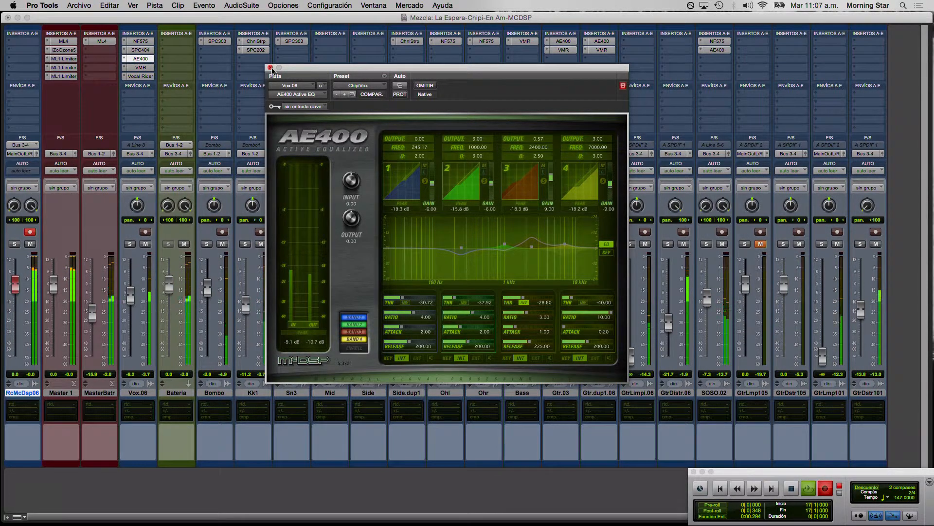
pyautogui.click(271, 68)
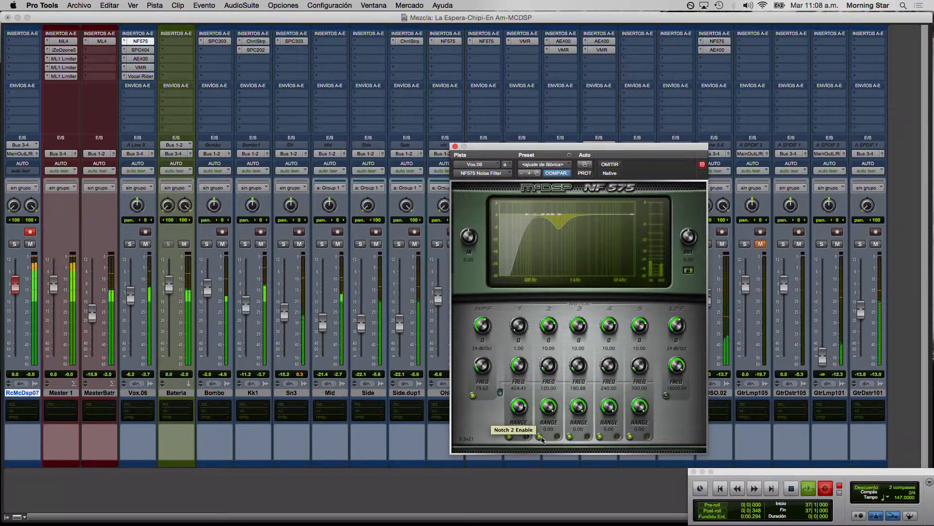
# Compare the vocal with notch 1 of the NF575 disabled and enabled, and briefly audition that notch's frequency band.
pyautogui.click(509, 436)
pyautogui.click(510, 437)
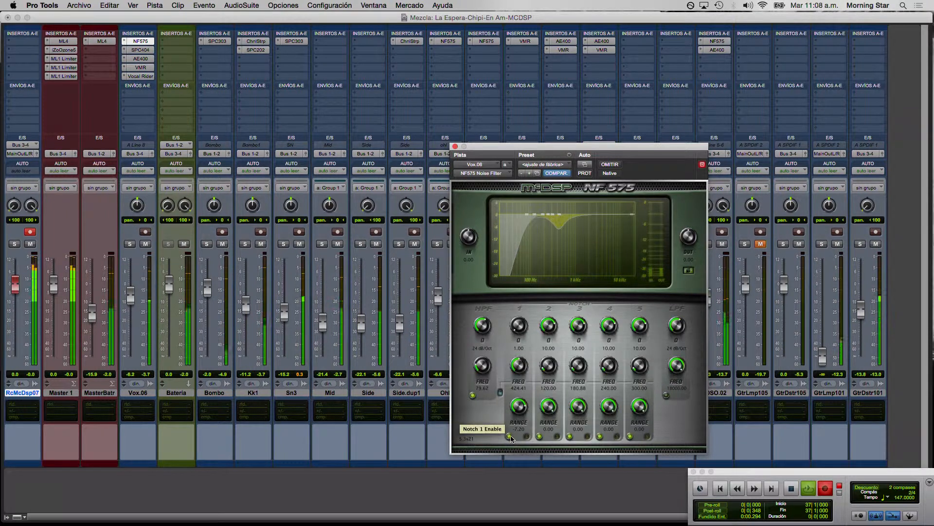
pyautogui.click(527, 436)
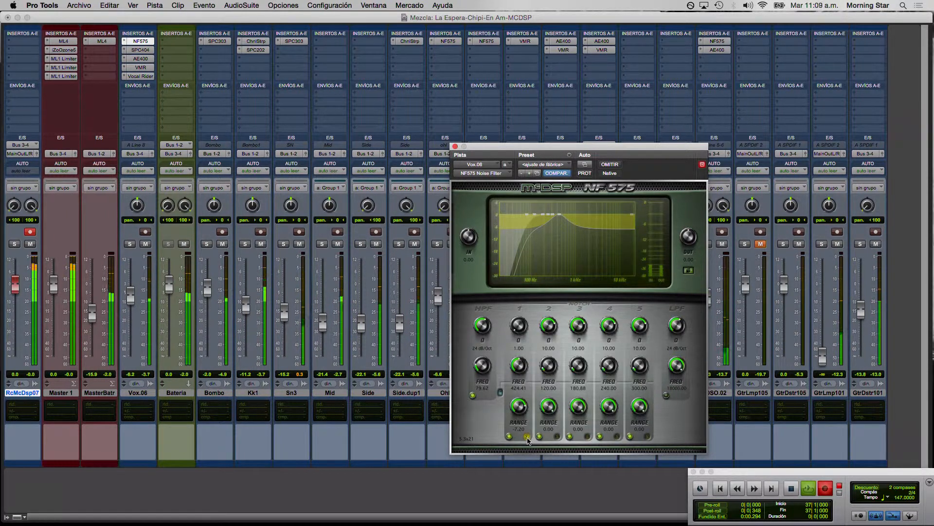
pyautogui.click(527, 437)
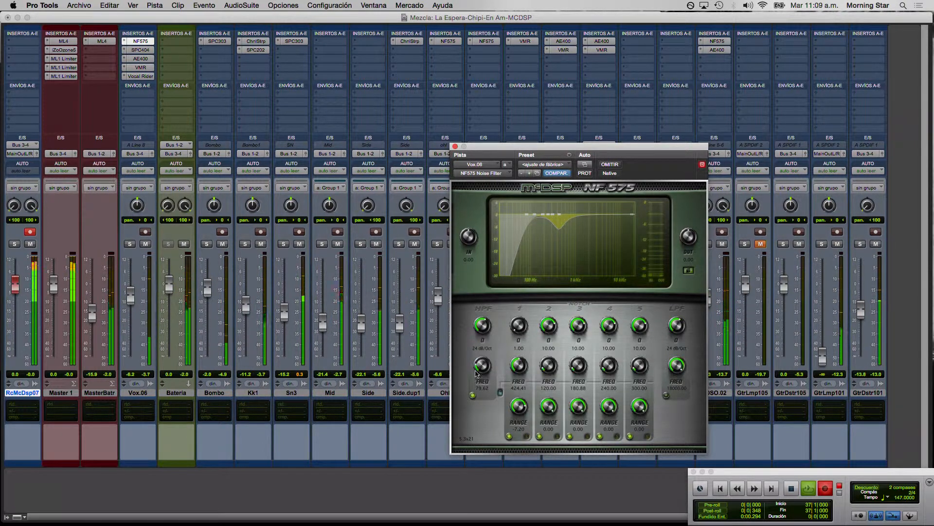
# Compare the vocal with and without the NF575 Noise Filter using its bypass, and close the plug-in.
pyautogui.click(617, 167)
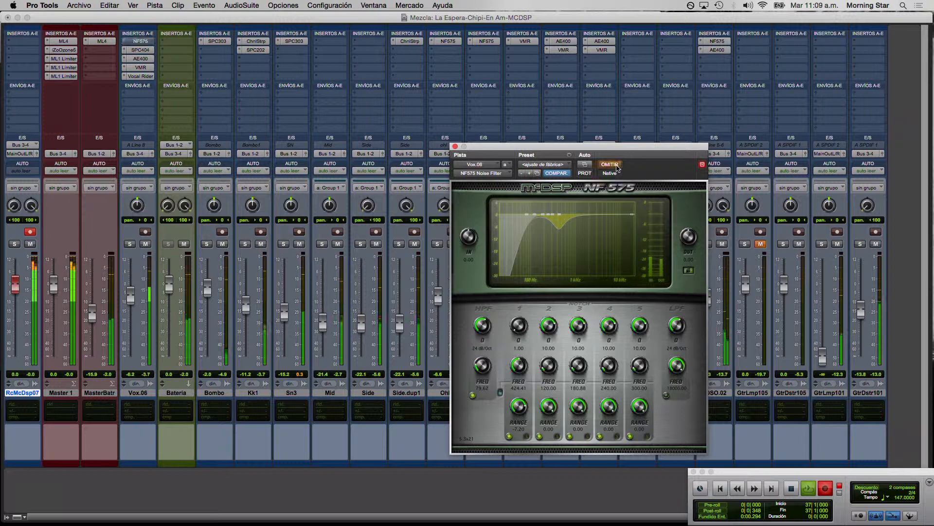
pyautogui.click(617, 166)
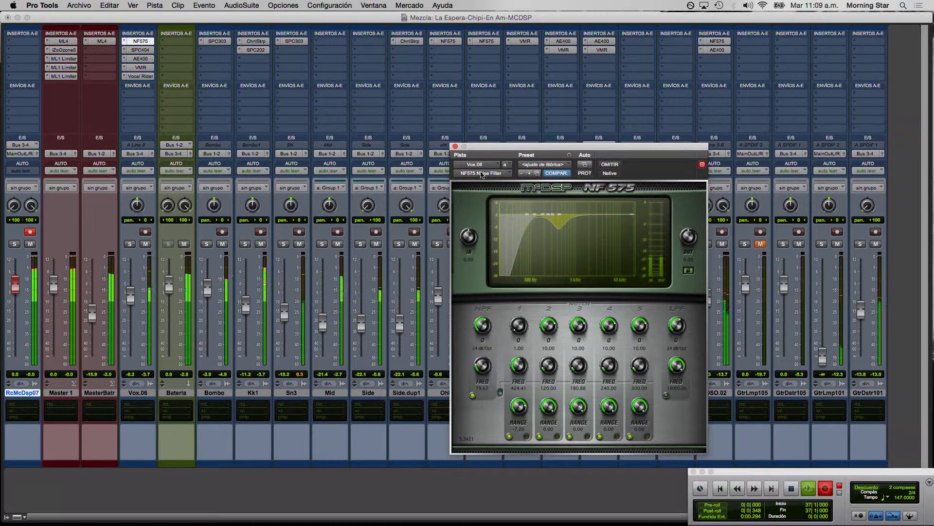
pyautogui.click(454, 147)
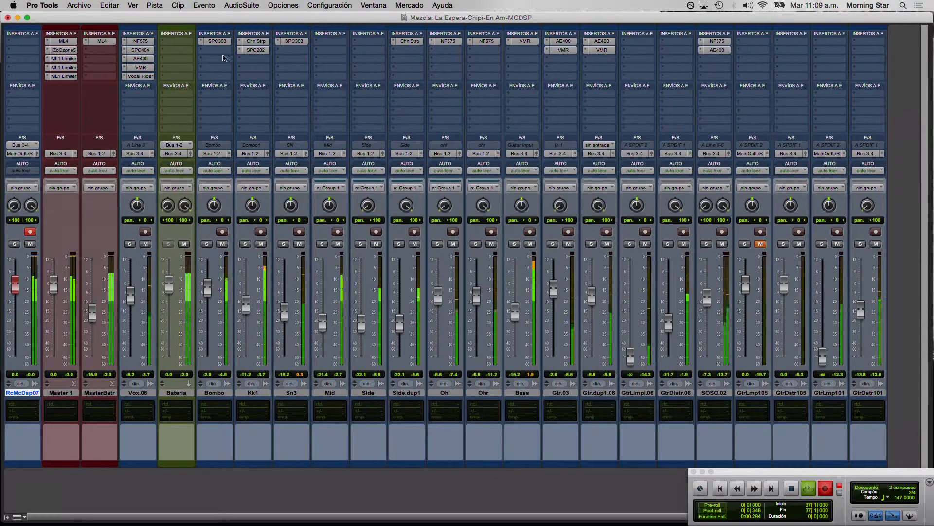
# Show the Vox.06 track's AE400 equalizer and DE555 De-esser, and close the plug-in window.
pyautogui.click(141, 59)
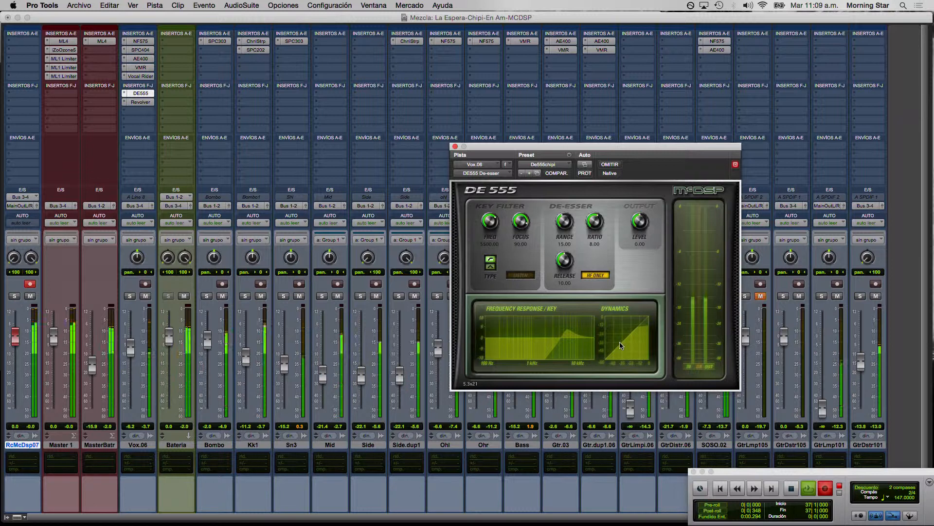
pyautogui.click(455, 147)
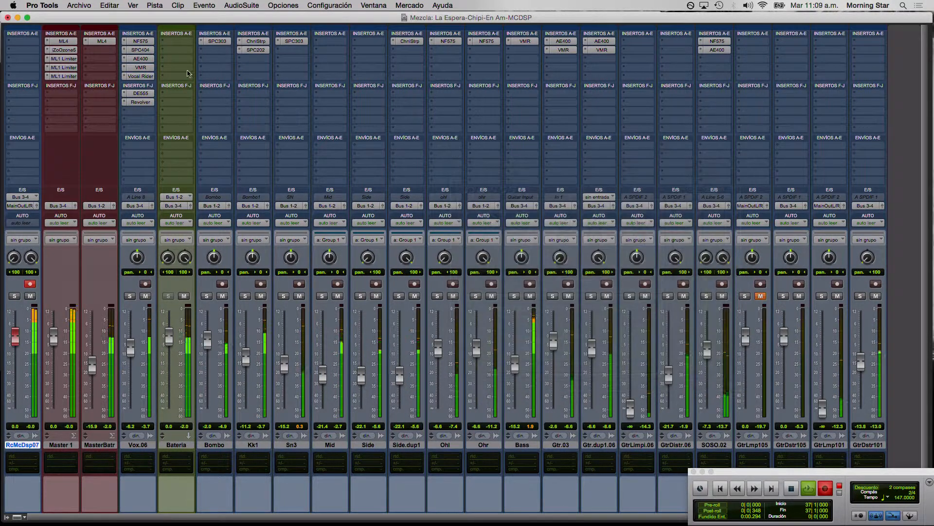
# Open the Revolver reverb on the Vox.06 track, compare the vocal with and without it using its bypass, and close it.
pyautogui.click(143, 102)
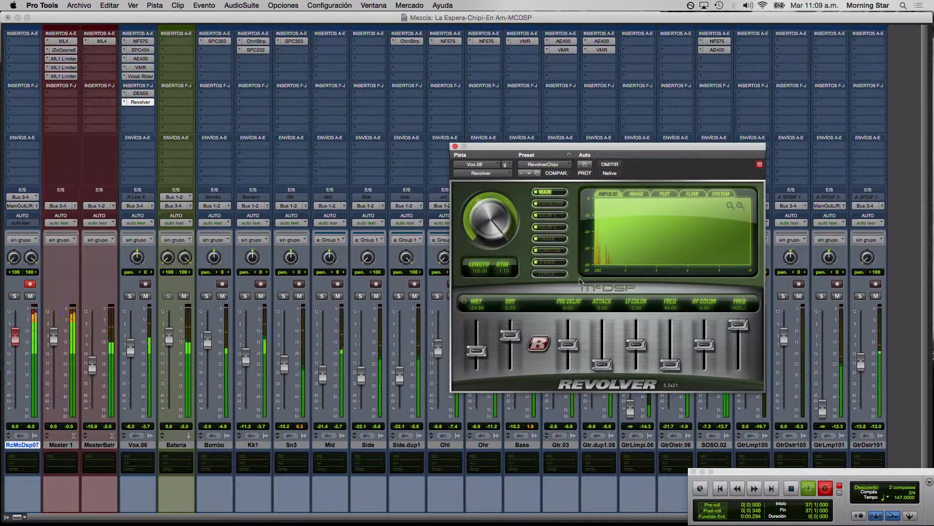
pyautogui.click(611, 165)
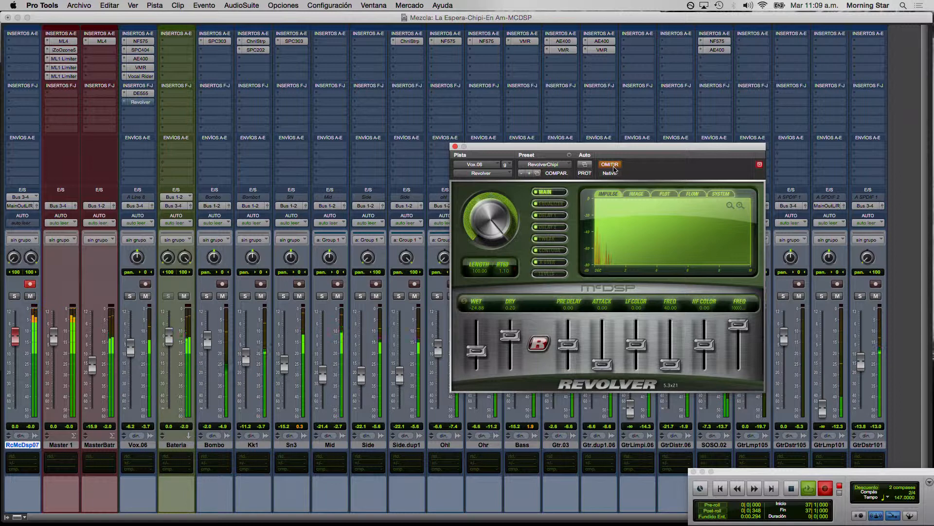
pyautogui.click(614, 169)
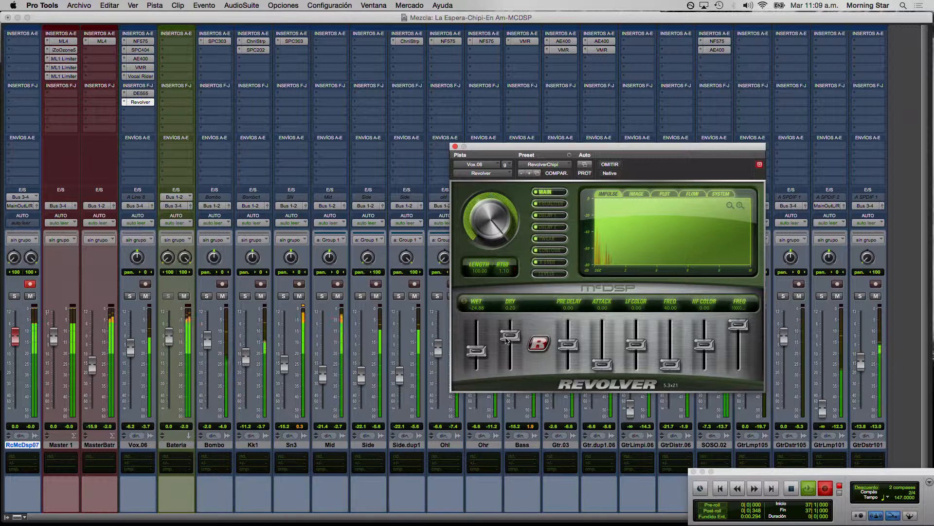
pyautogui.click(455, 146)
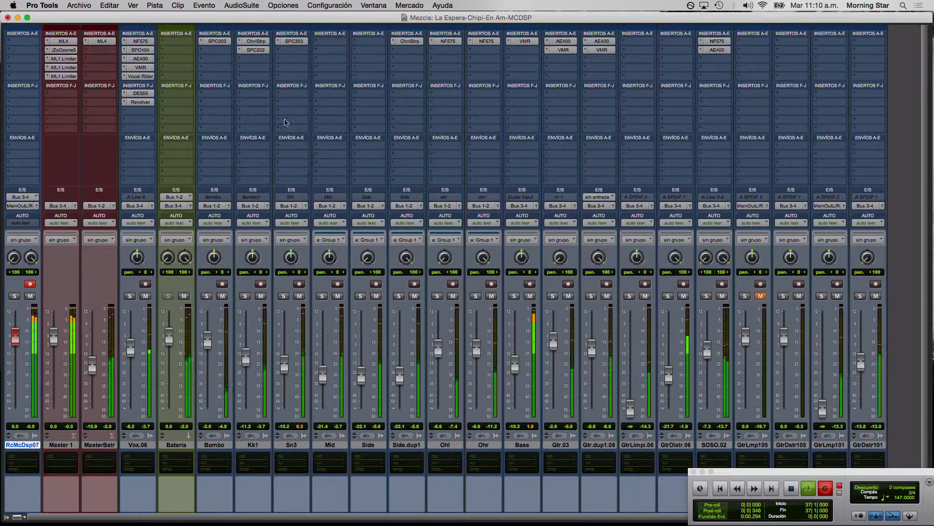